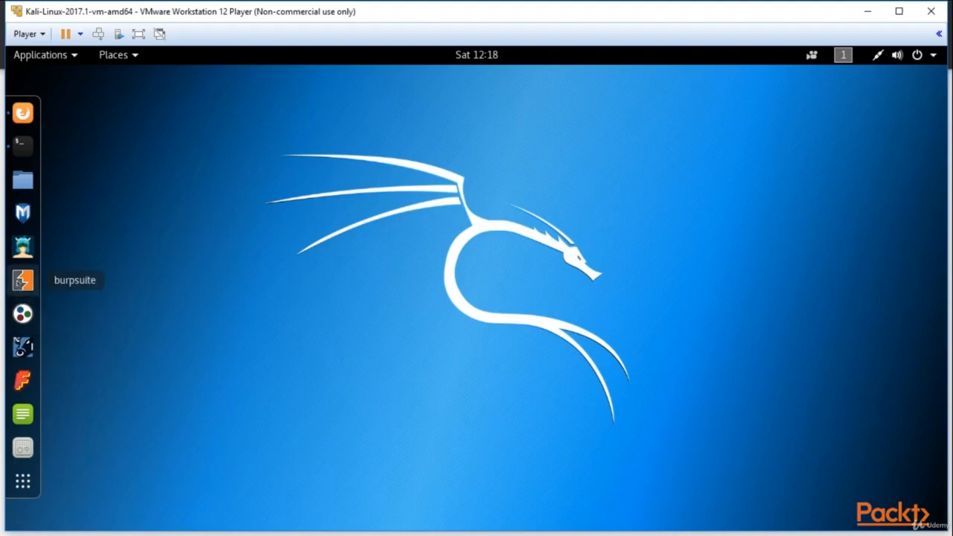
- Launch Burp Suite, accept the licence agreement and start a temporary project with the Burp defaults
left_click(18, 282)
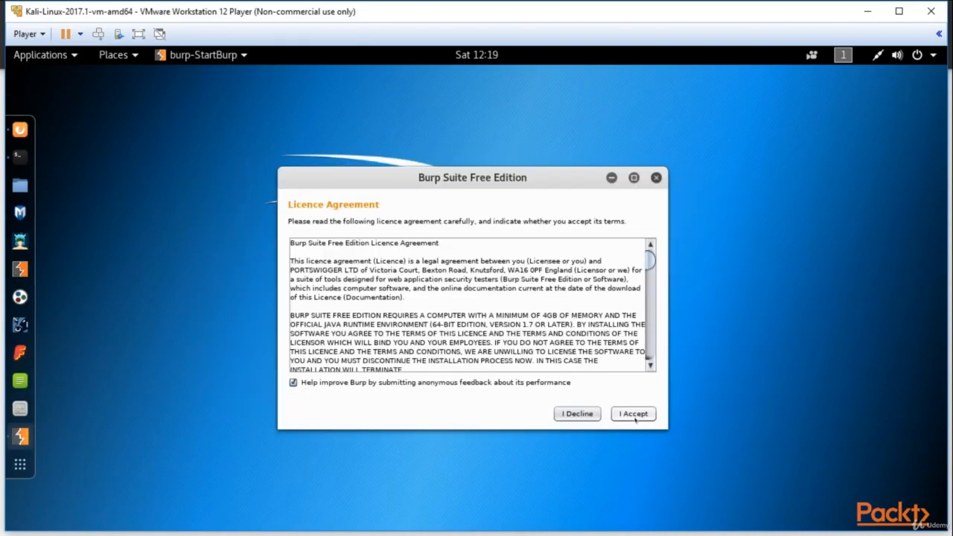
left_click(634, 416)
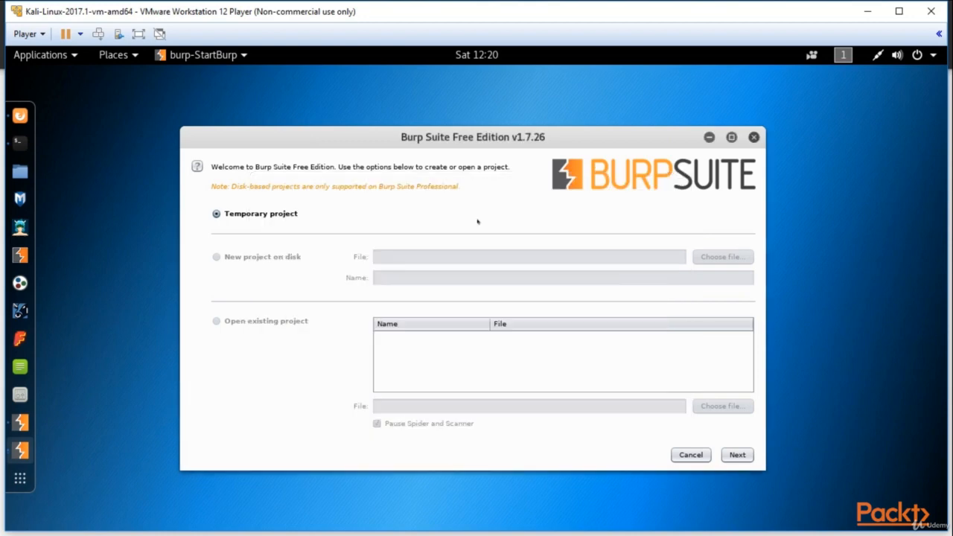
left_click(737, 457)
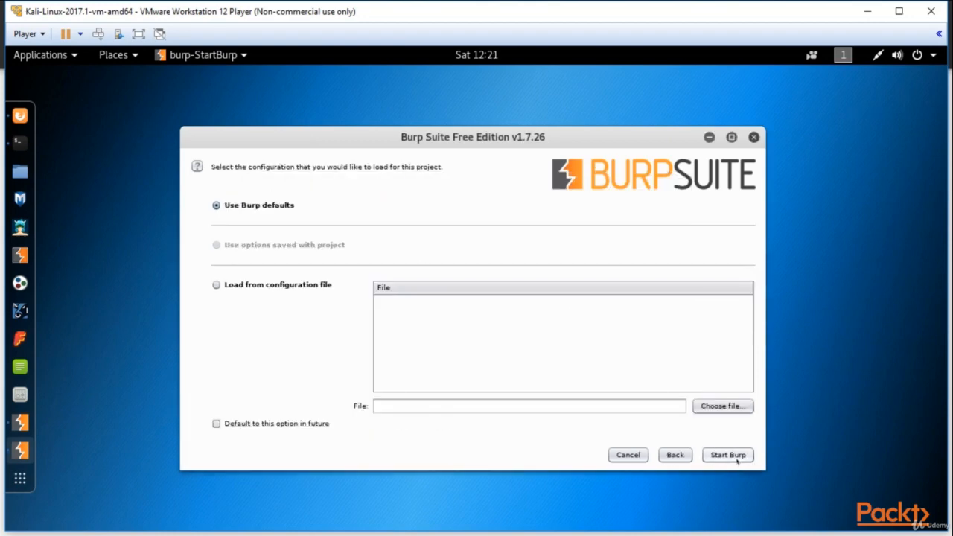
left_click(737, 459)
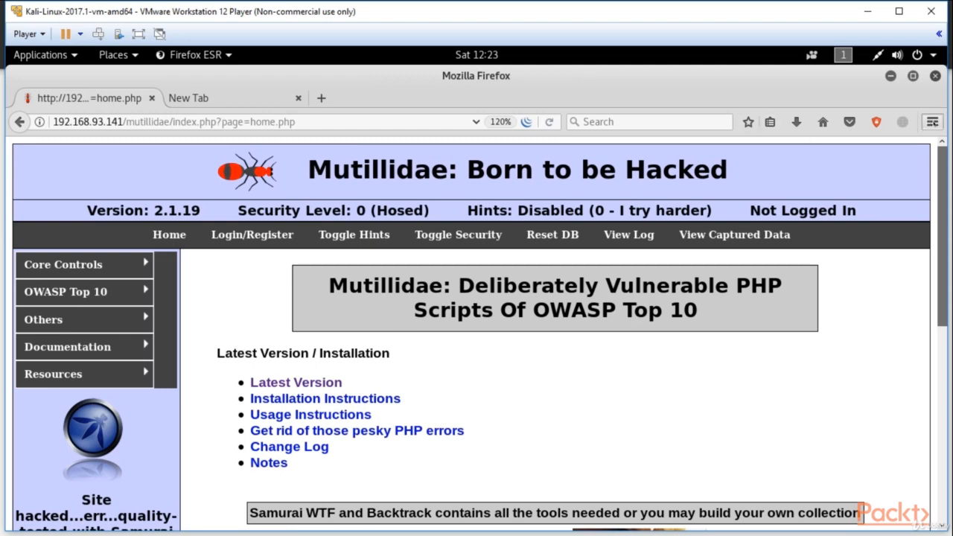
- Switch to Firefox and open its network connection settings for configuring how it accesses the Internet
left_click(931, 121)
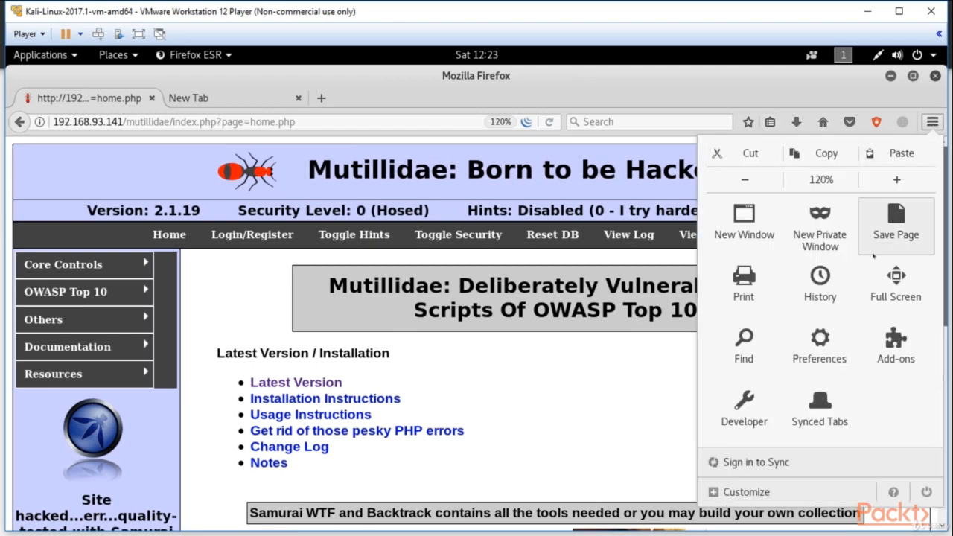
left_click(820, 339)
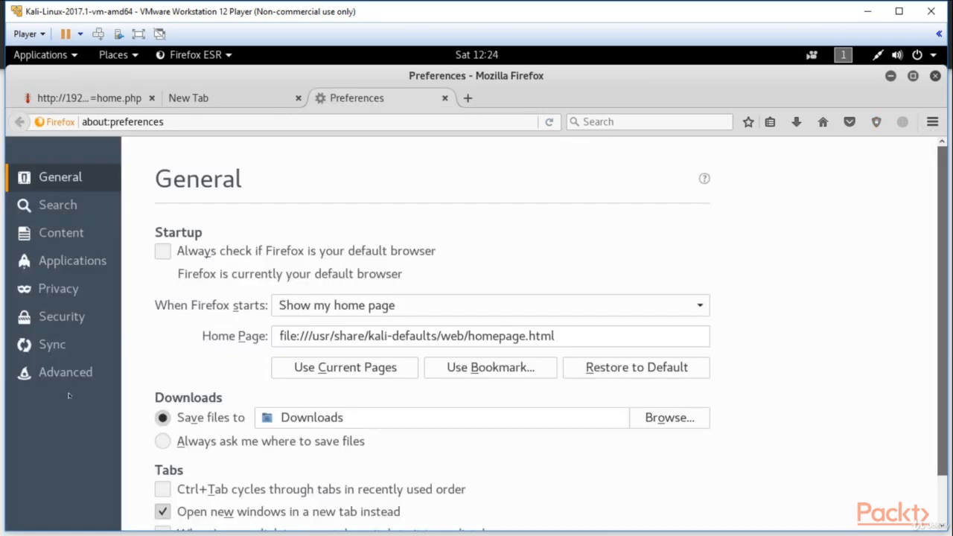
left_click(67, 378)
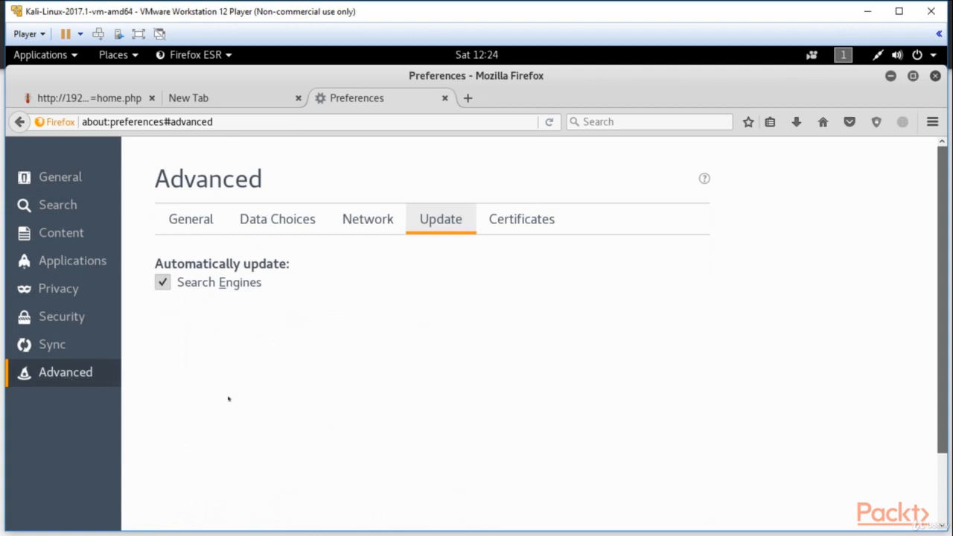
left_click(372, 225)
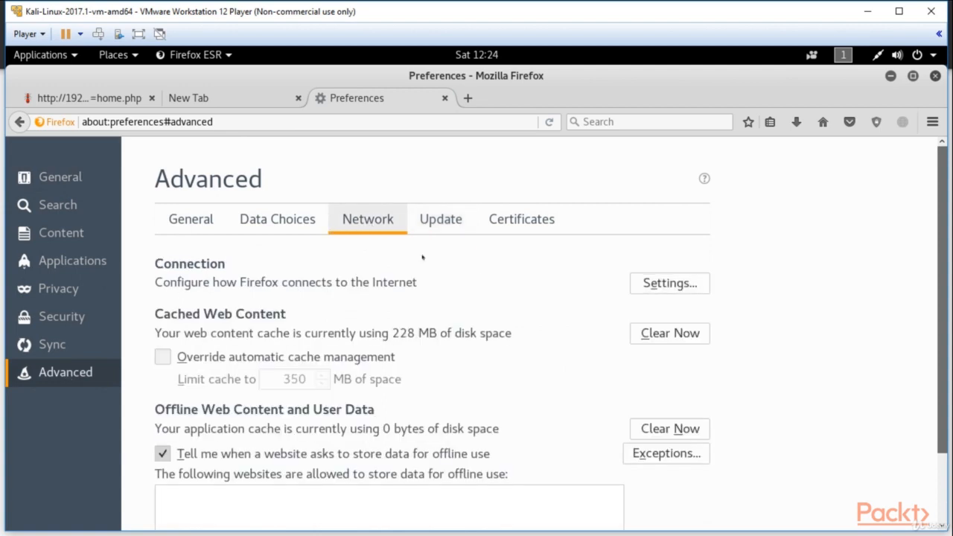
scroll(510, 290, "down", 2)
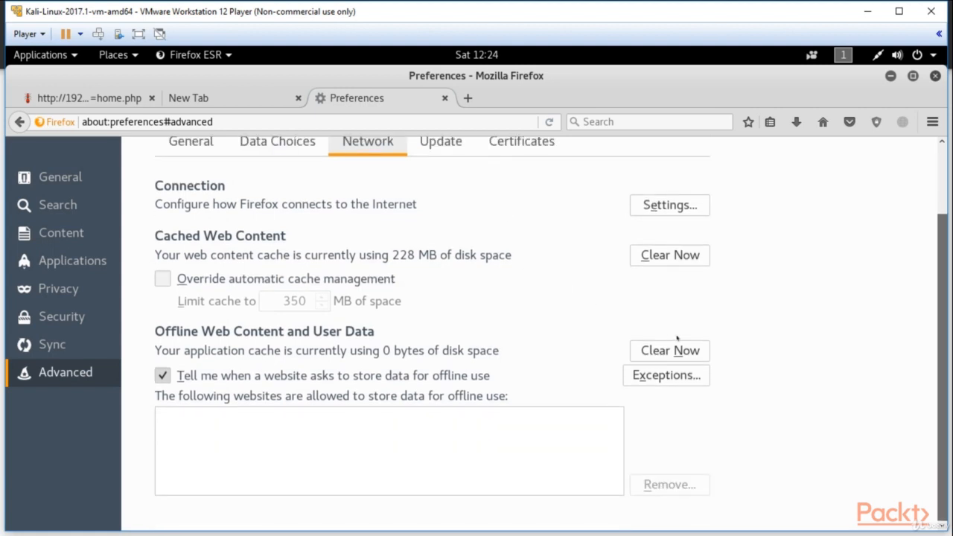
left_click(652, 212)
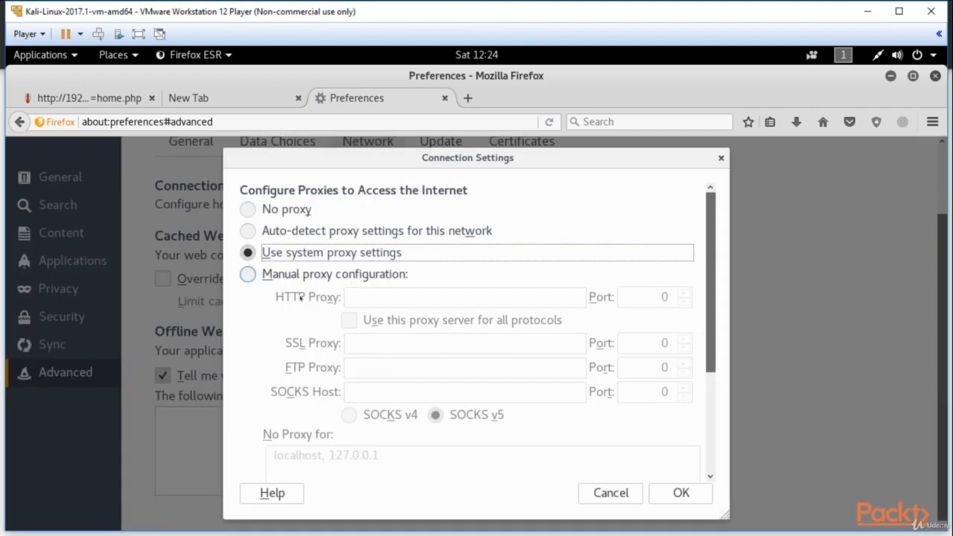
- Choose a manual proxy configuration with HTTP proxy 127.0.0.1 on port 8080 and clear the no-proxy exceptions
left_click(248, 274)
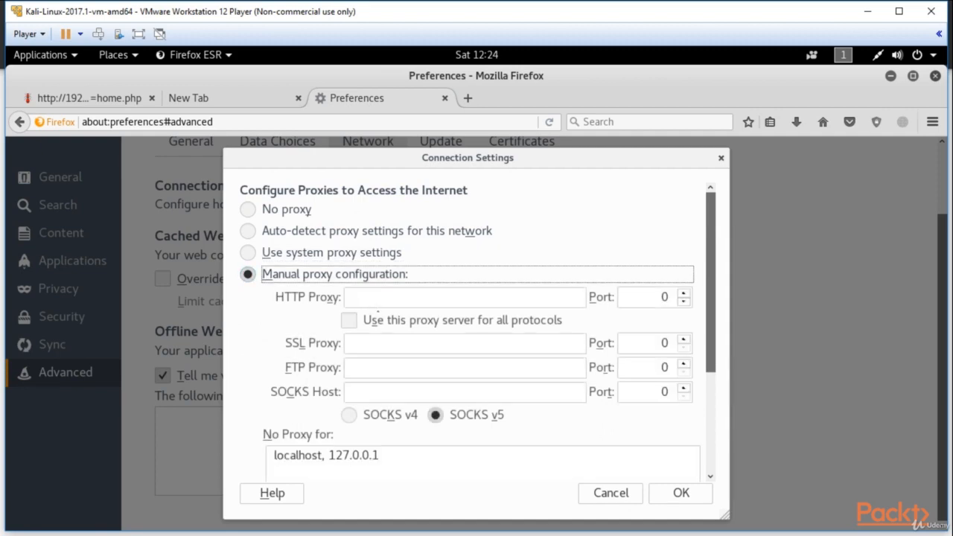
left_click(378, 298)
type("127.0.0.1")
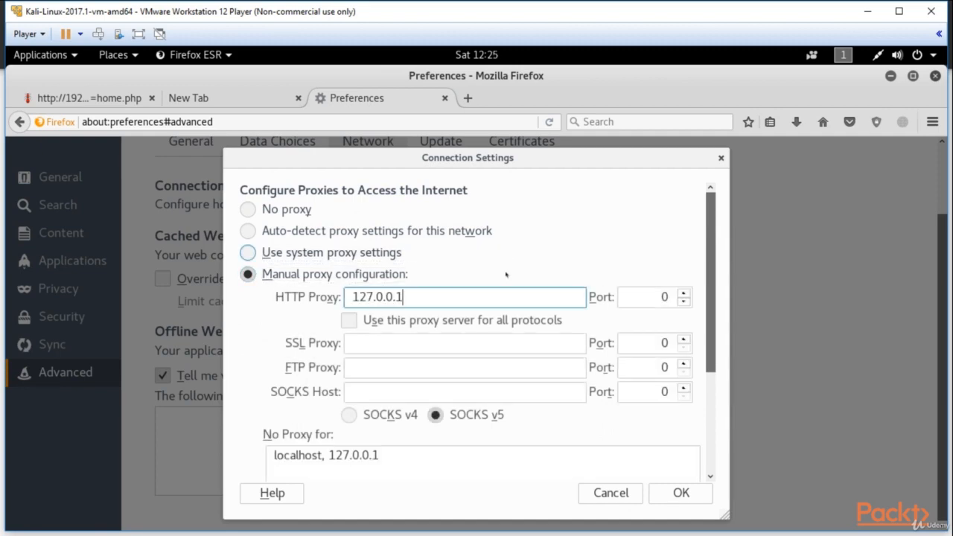
left_click(654, 298)
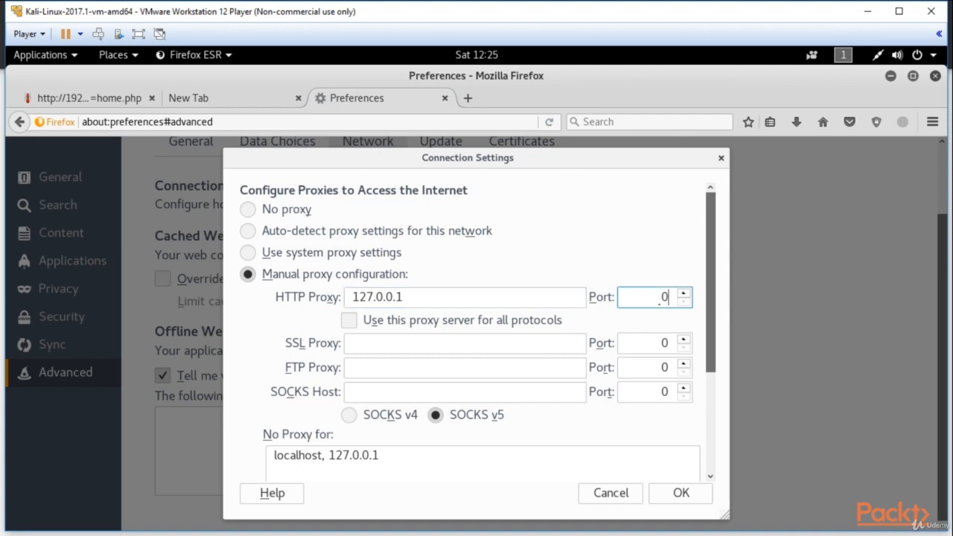
key("BackSpace")
type("8080")
scroll(643, 320, "down", 2)
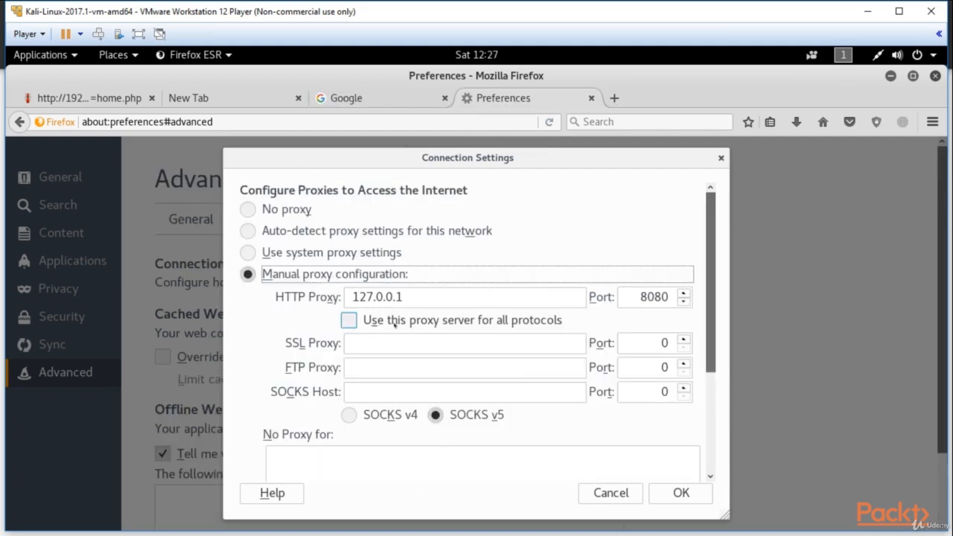
- Apply the proxy server to all protocols and save the connection settings
left_click(350, 320)
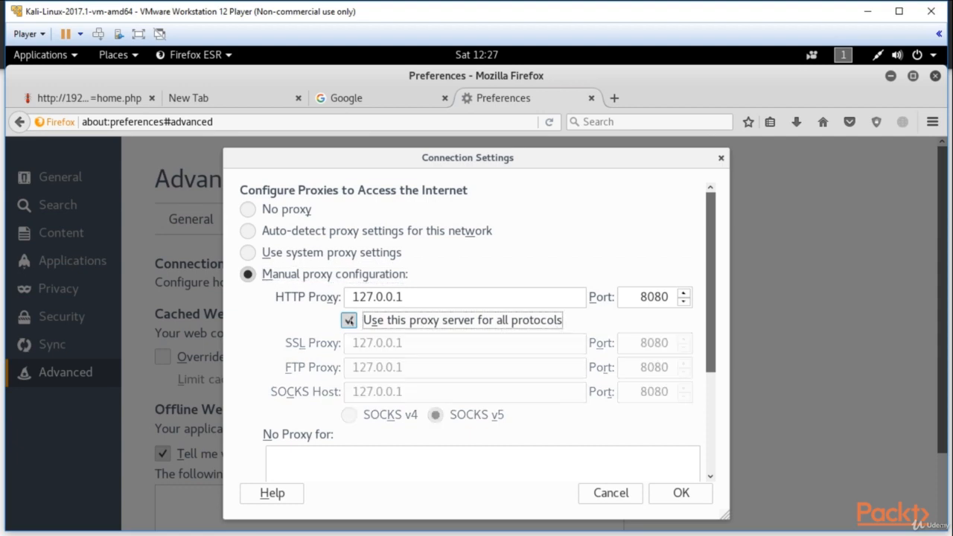
left_click_drag(711, 347, 711, 317)
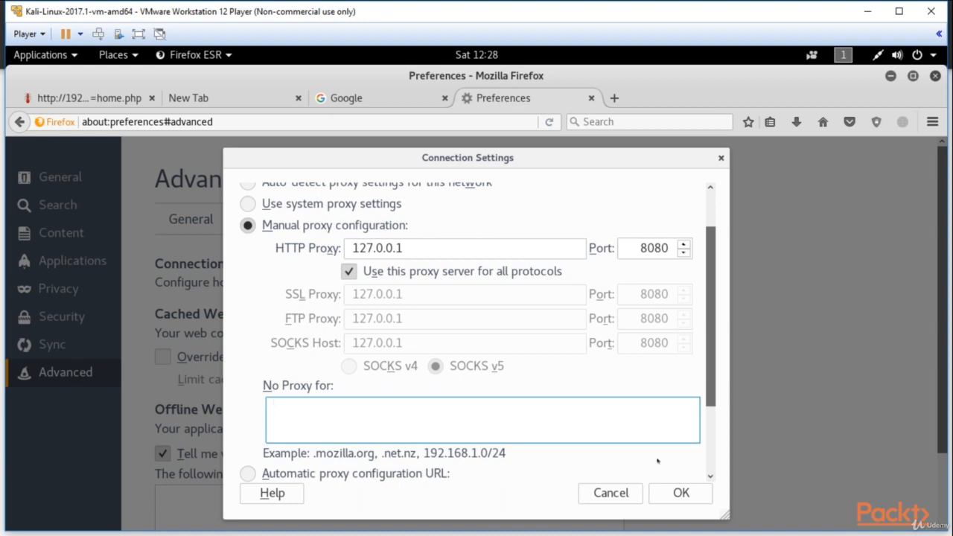
left_click(680, 493)
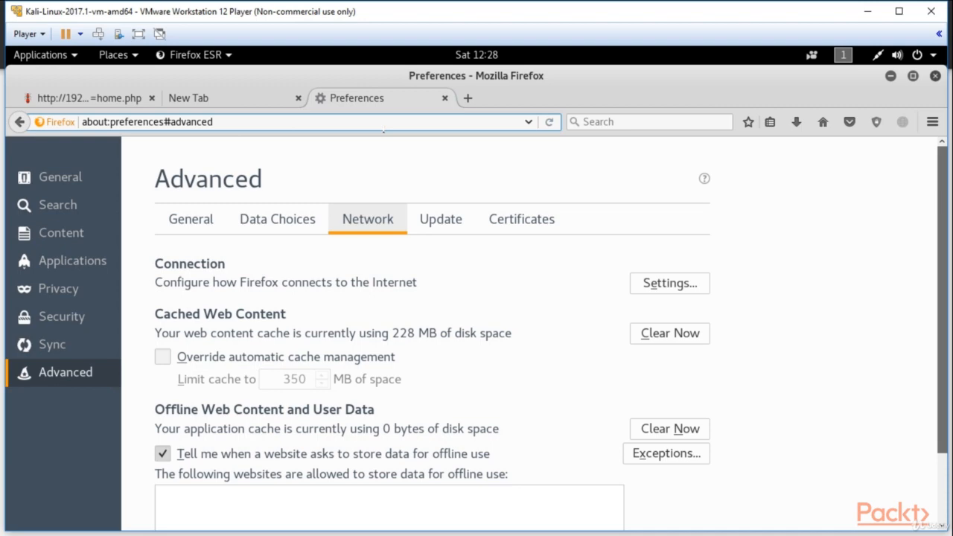
- Try to load the Google website through the configured proxy
key("ctrl+a")
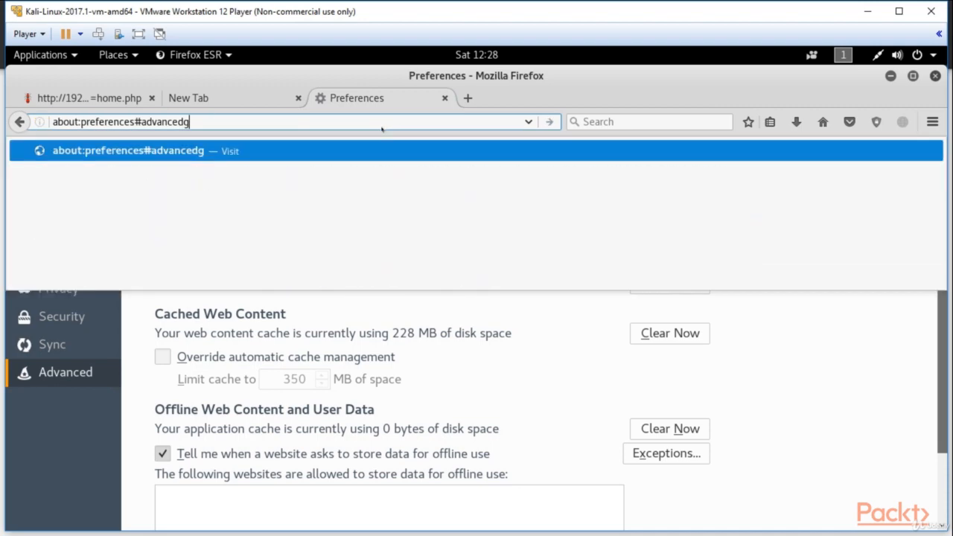
type("google")
key("Return")
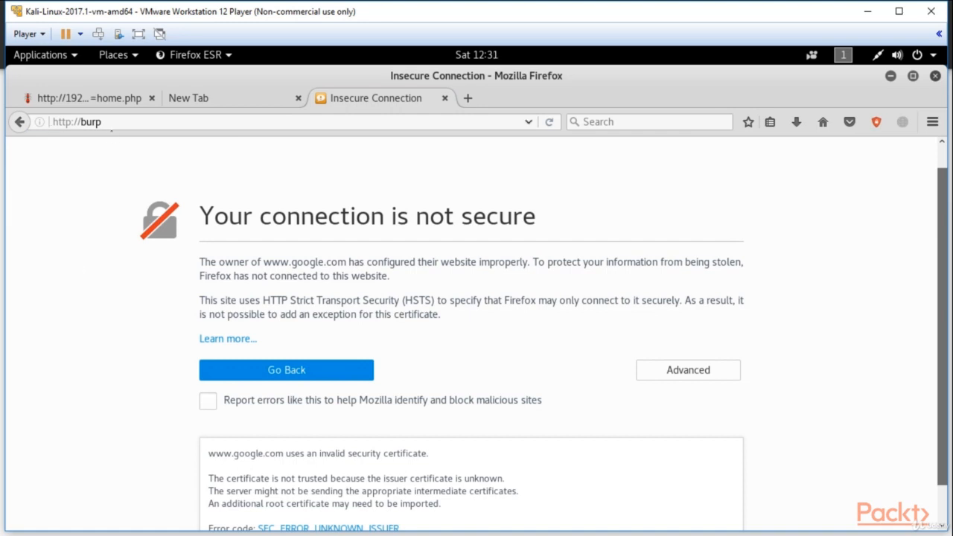
left_click(118, 121)
key("Return")
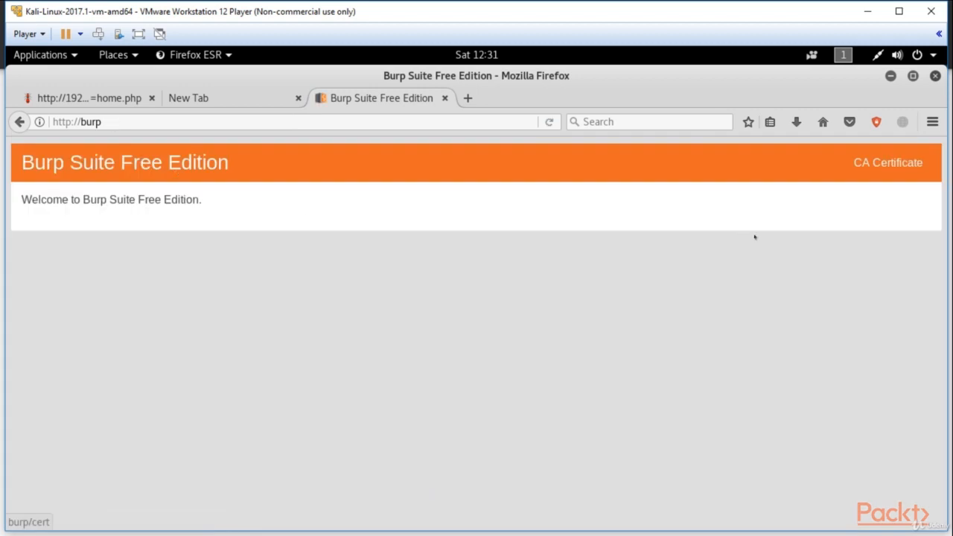
left_click(892, 170)
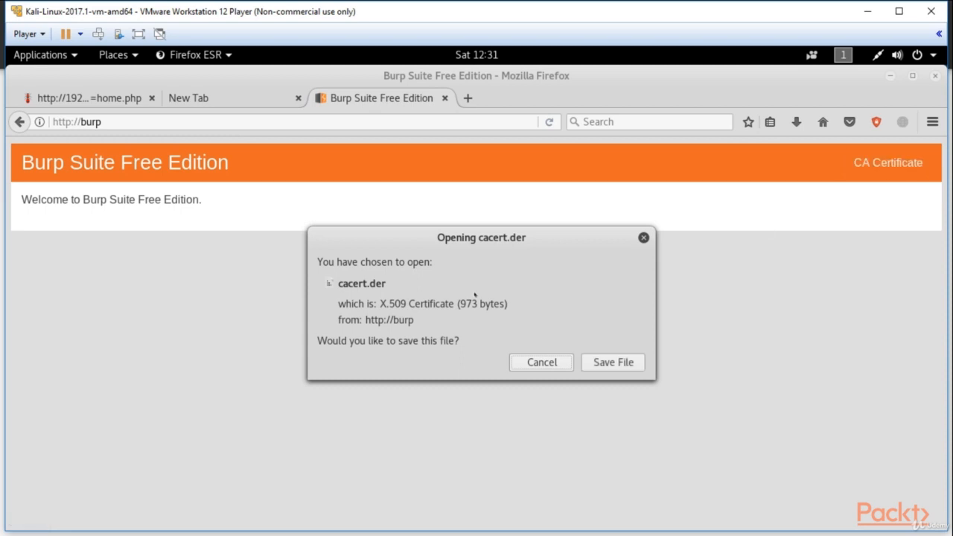
left_click(617, 363)
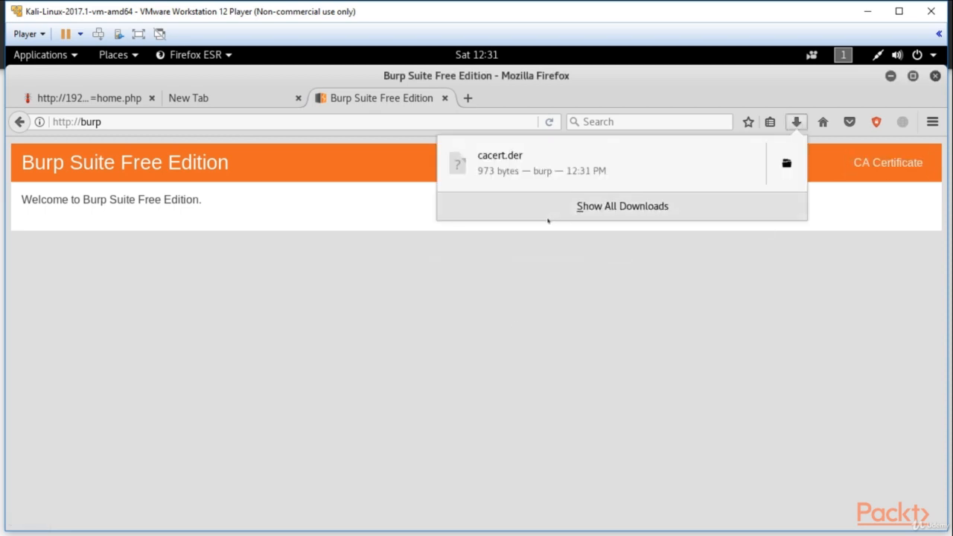
left_click(419, 210)
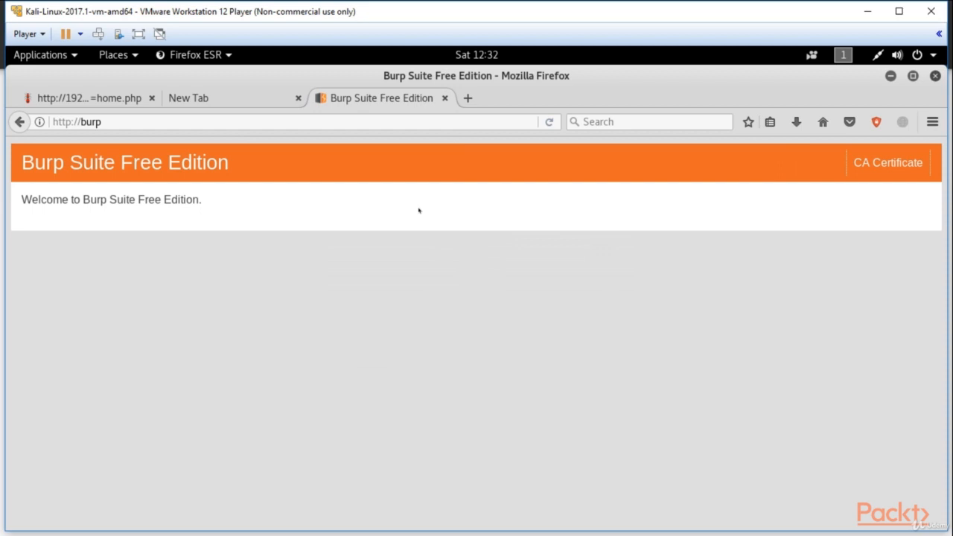
- Import the downloaded cacert.der into Firefox's list of certificate authorities
left_click(931, 123)
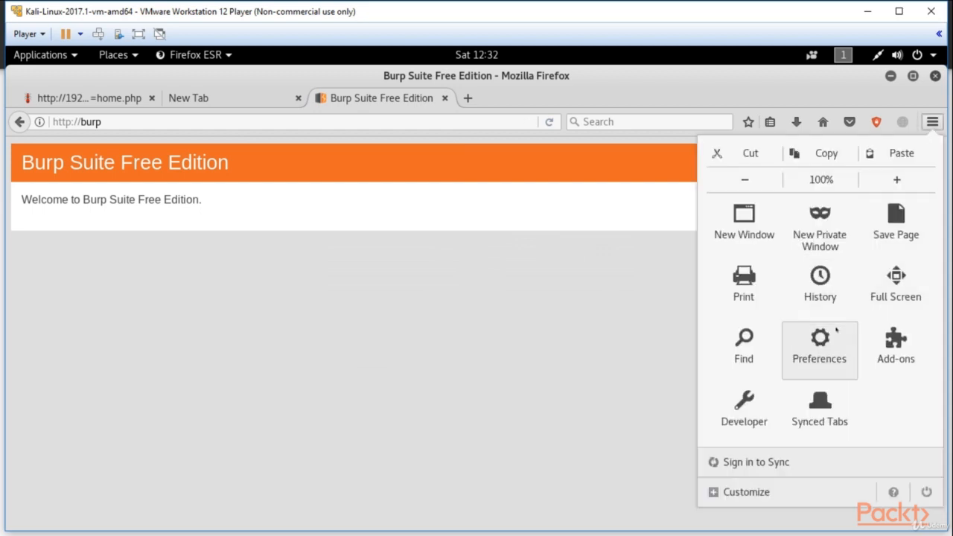
left_click(811, 358)
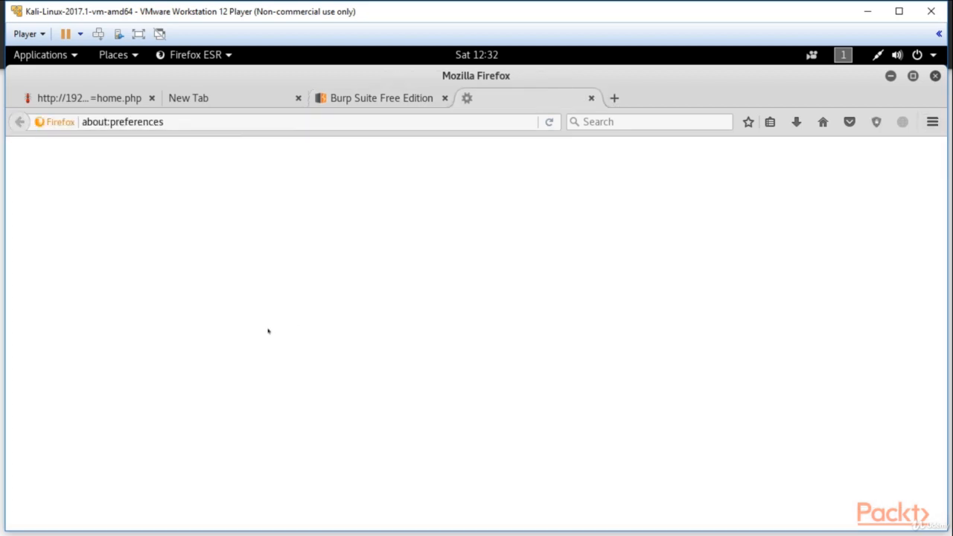
left_click(518, 219)
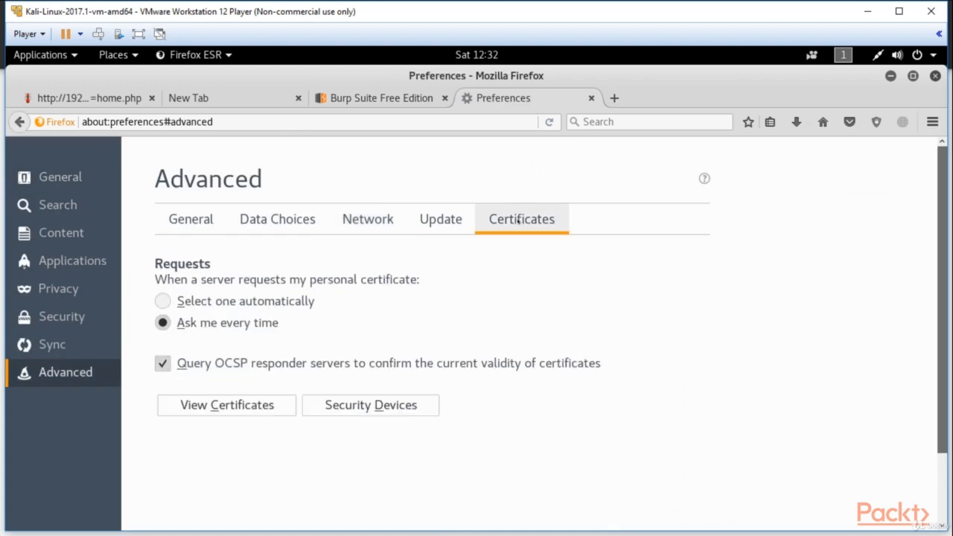
scroll(447, 260, "down", 2)
left_click(283, 328)
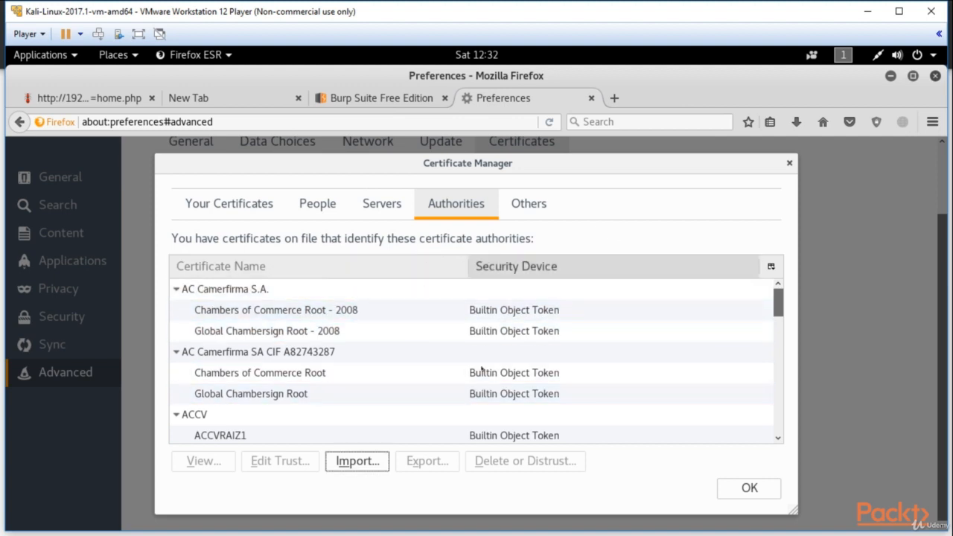
left_click(367, 462)
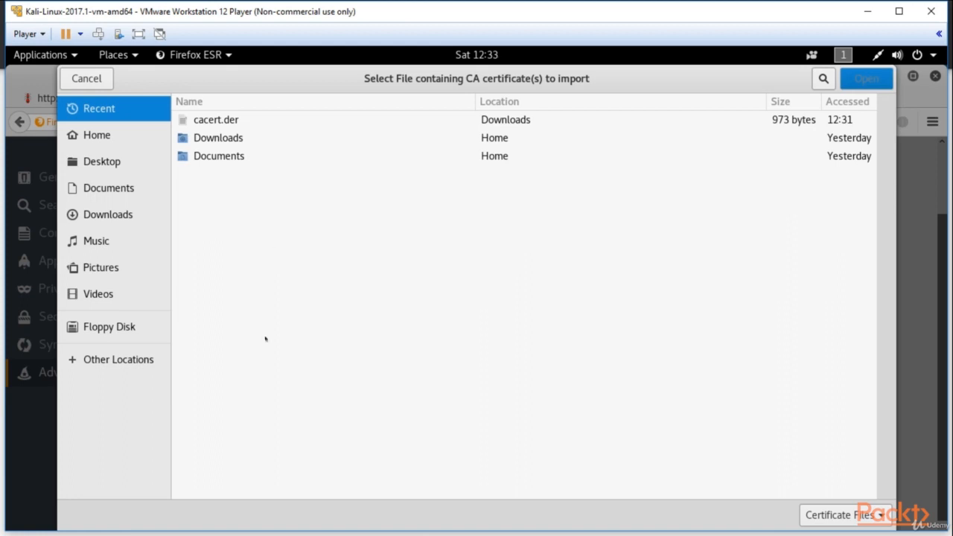
left_click(215, 120)
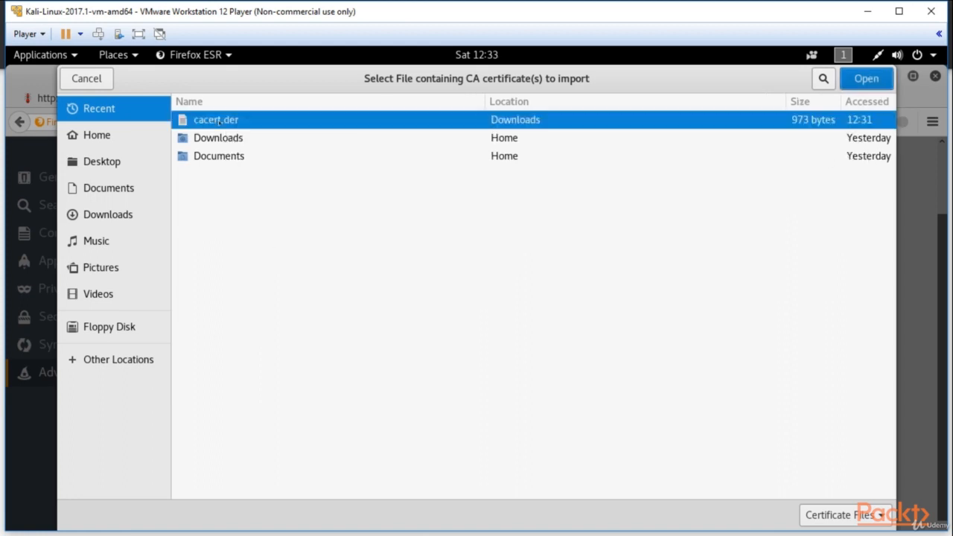
left_click(866, 85)
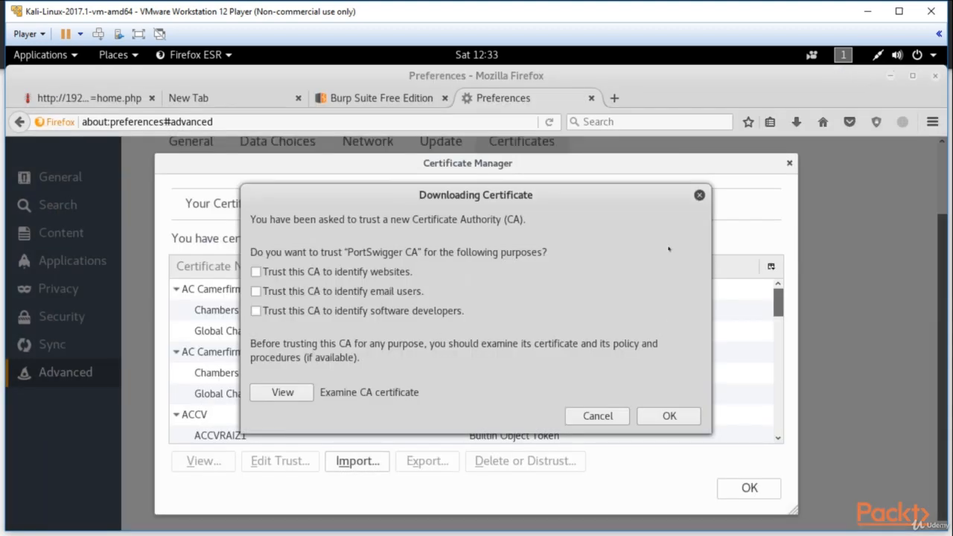
- Trust the PortSwigger CA to identify websites, email users and software developers, and close the certificate manager
left_click(256, 273)
left_click(256, 291)
left_click(670, 420)
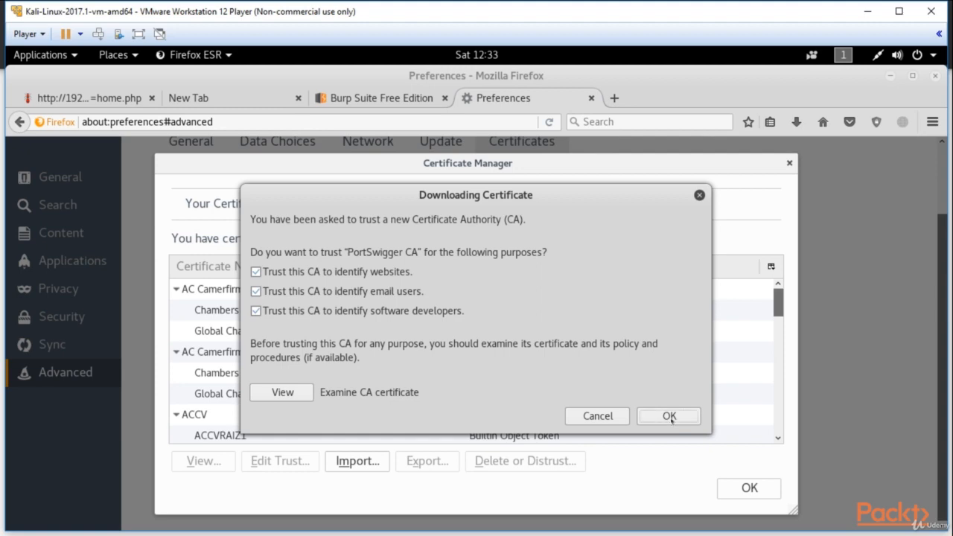
left_click(749, 489)
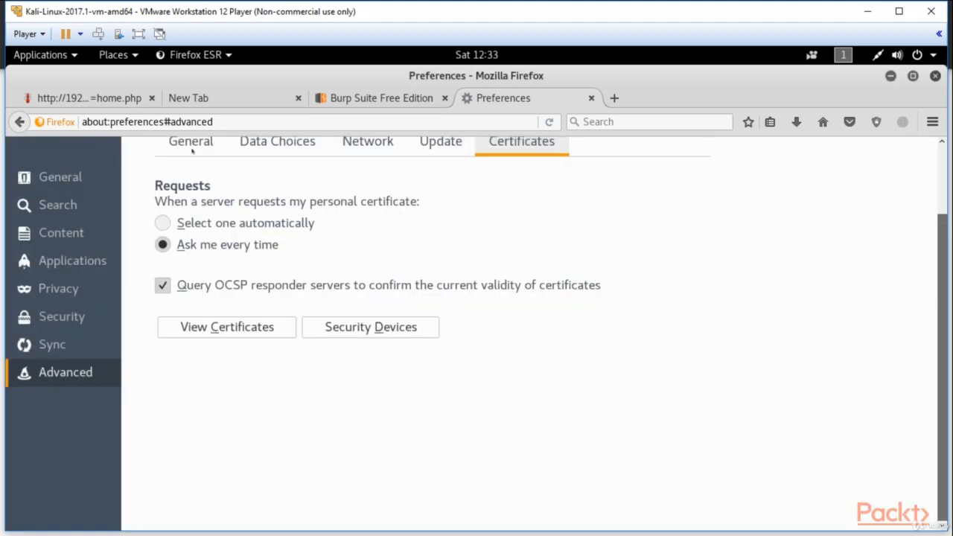
- Load google.com in the current Firefox tab to test HTTPS through the proxy
left_click(254, 124)
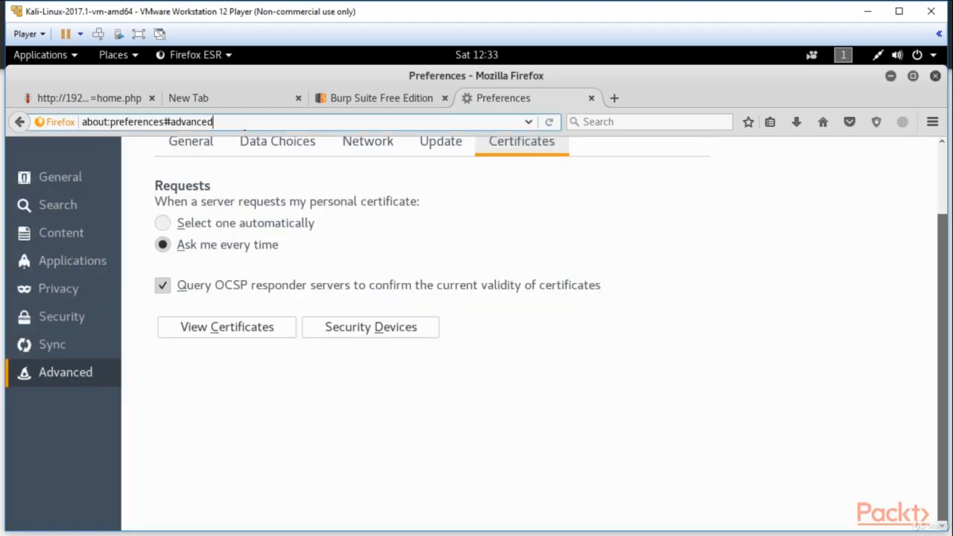
key("ctrl+a")
key("BackSpace")
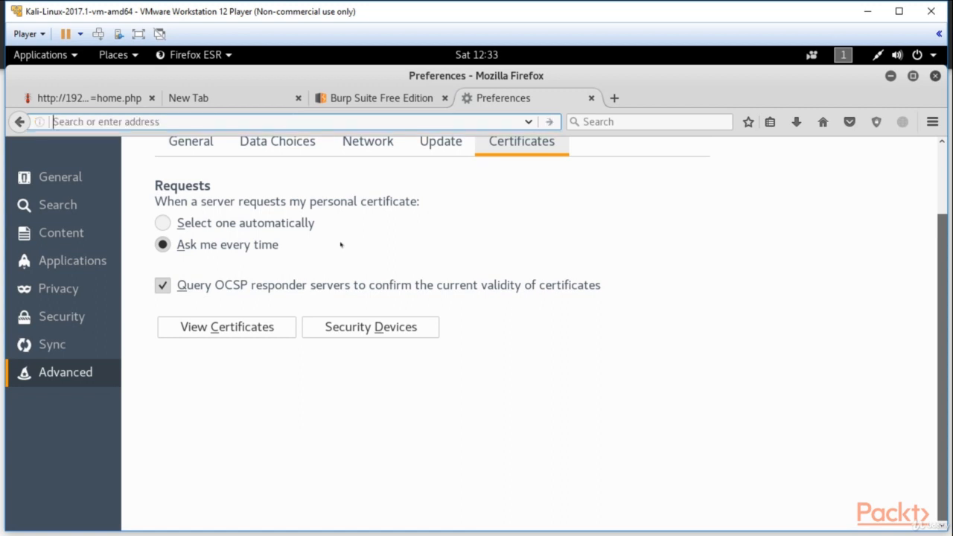
type("google.com/")
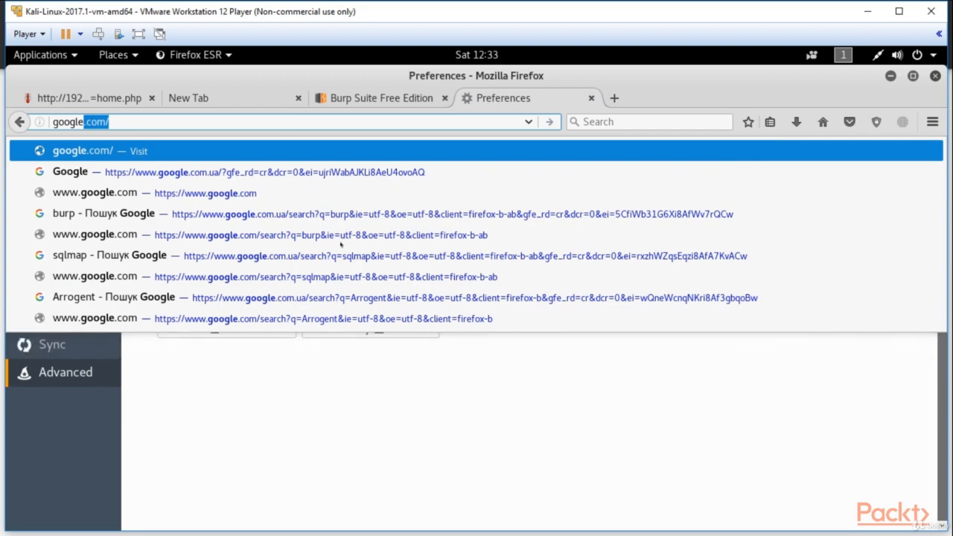
key("Return")
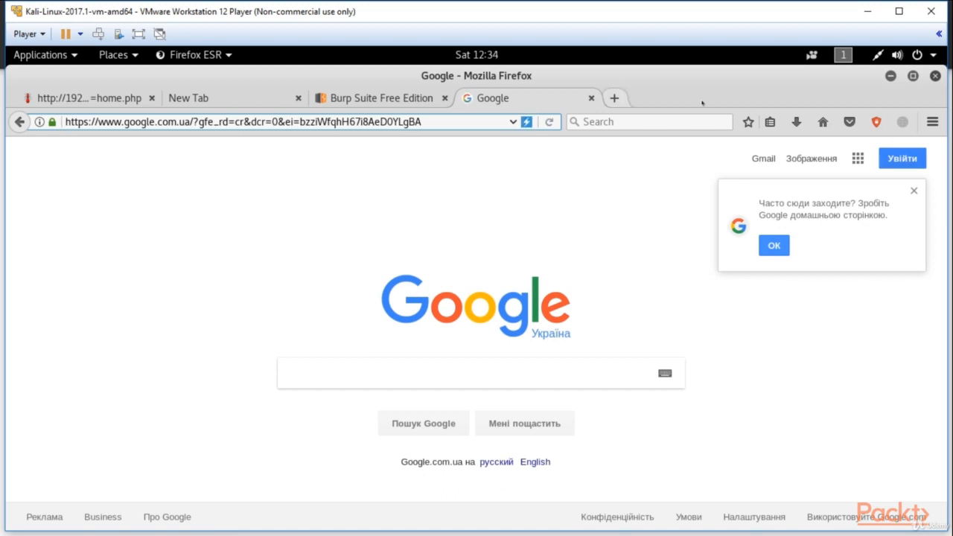
- Switch to Burp Suite and turn proxy interception on
left_click(891, 78)
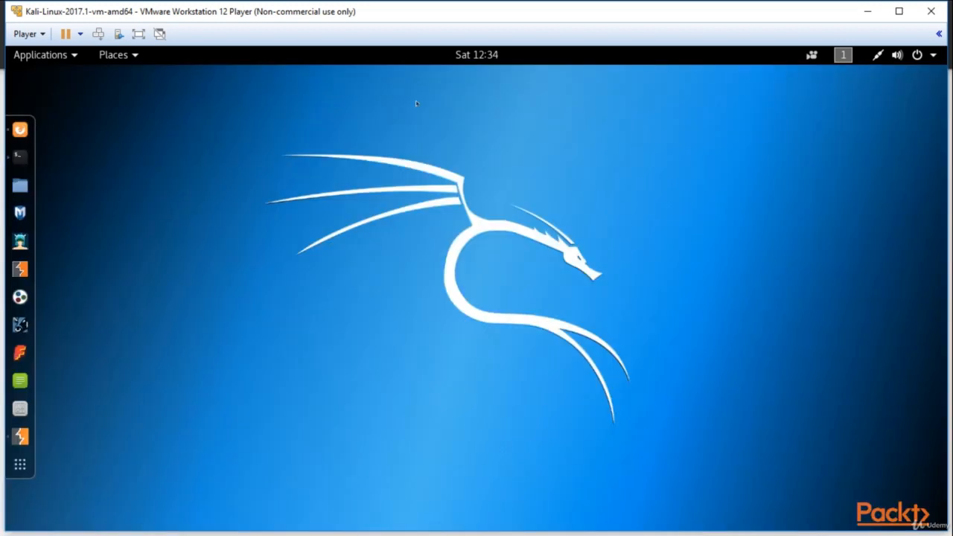
left_click(22, 437)
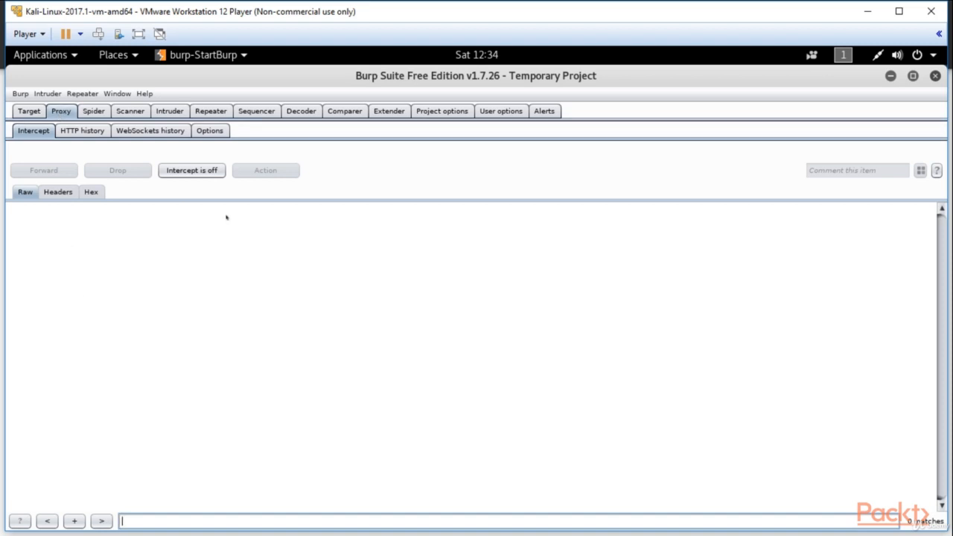
left_click(201, 178)
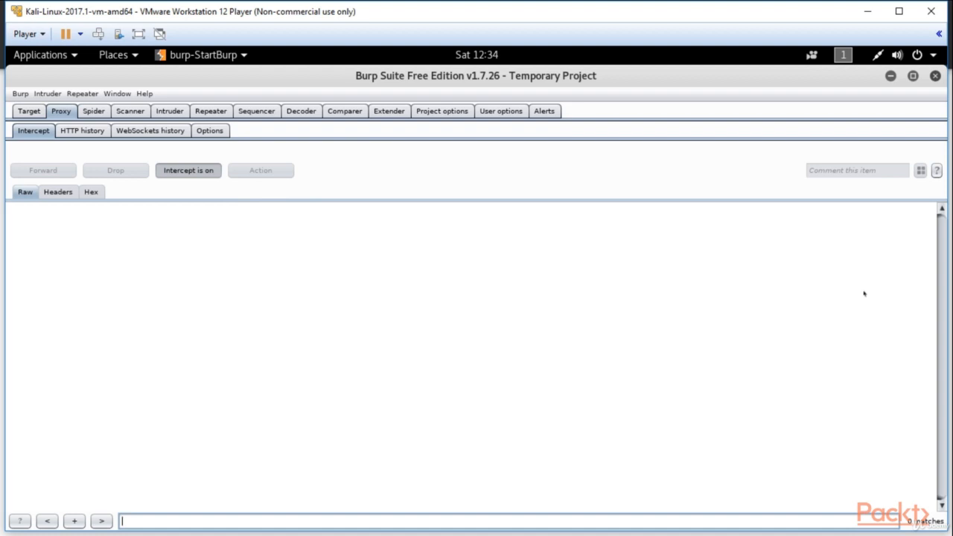
- Return to Firefox and open the Login/Register page of the Mutillidae site
left_click(890, 77)
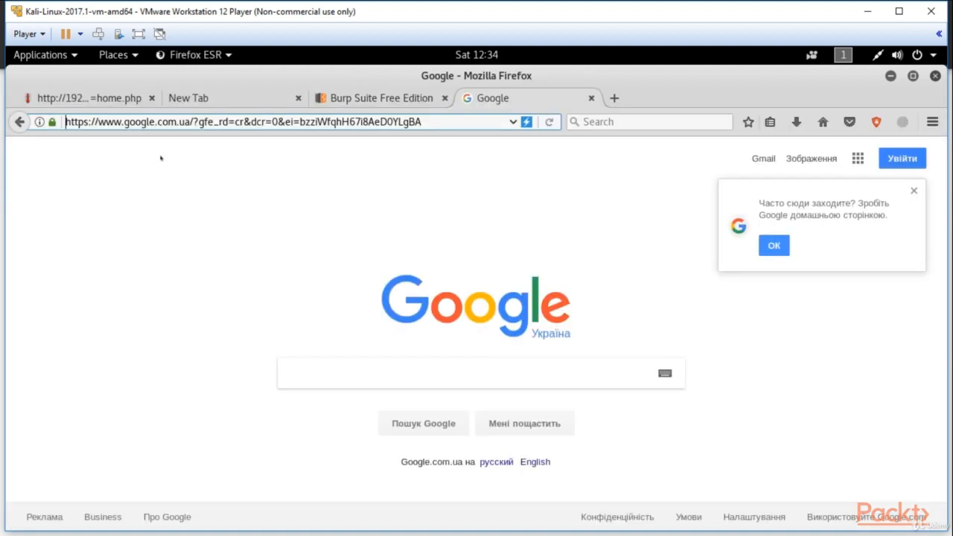
left_click(104, 97)
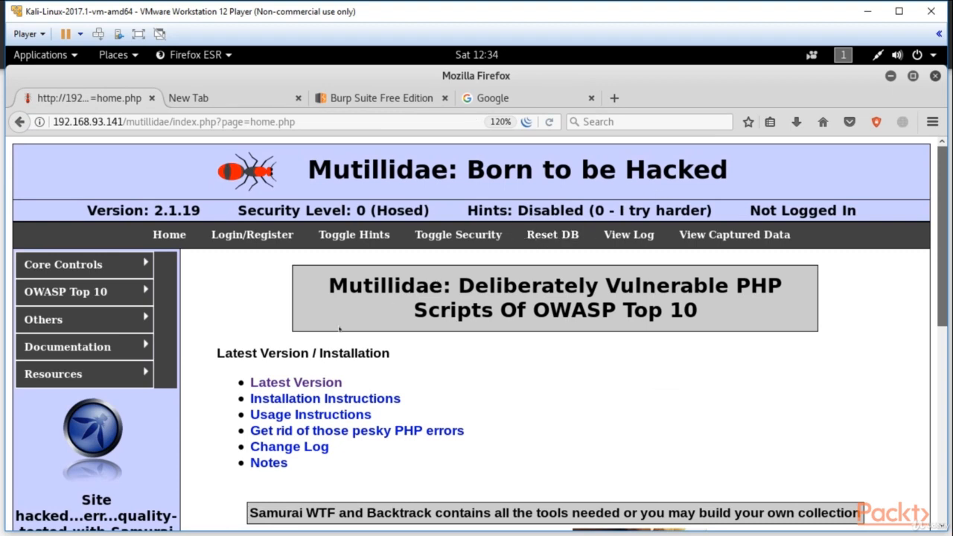
left_click(274, 236)
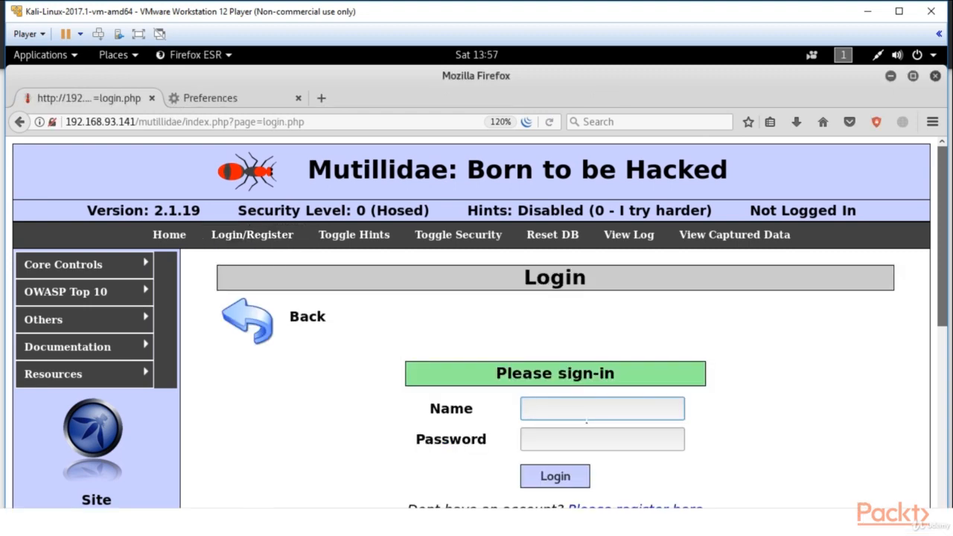
- Fill in the Mutillidae sign-in form with the user's name and the account password, without submitting it
type("john")
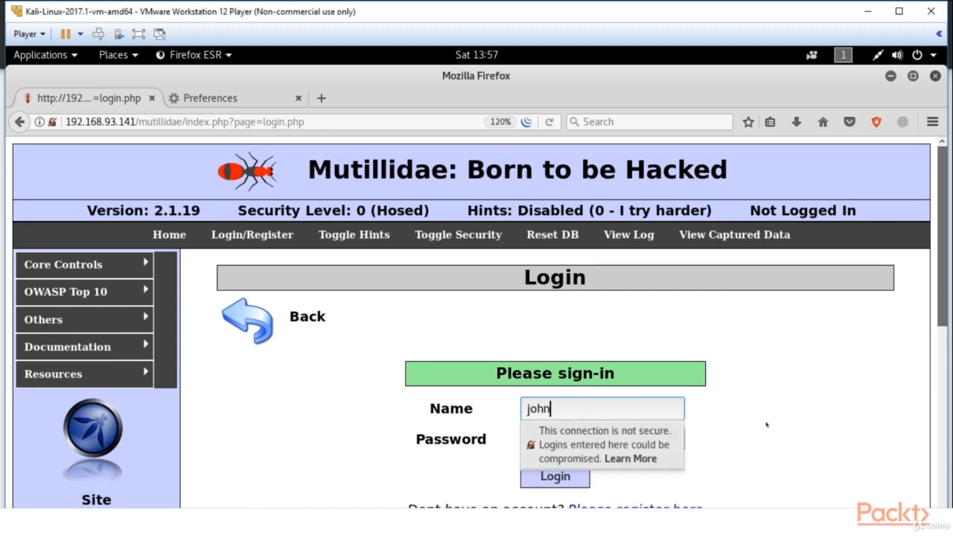
left_click(603, 441)
type("monke")
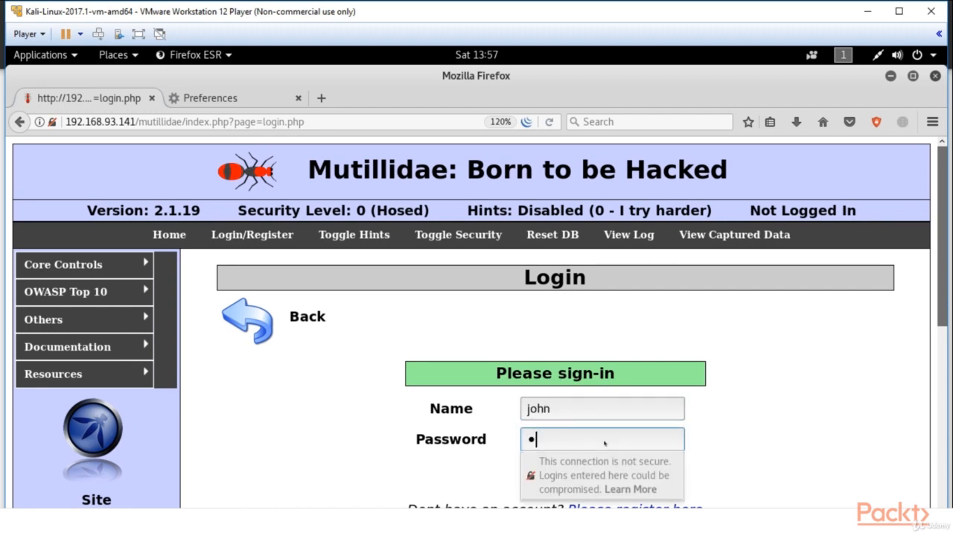
type("y12")
scroll(936, 277, "down", 2)
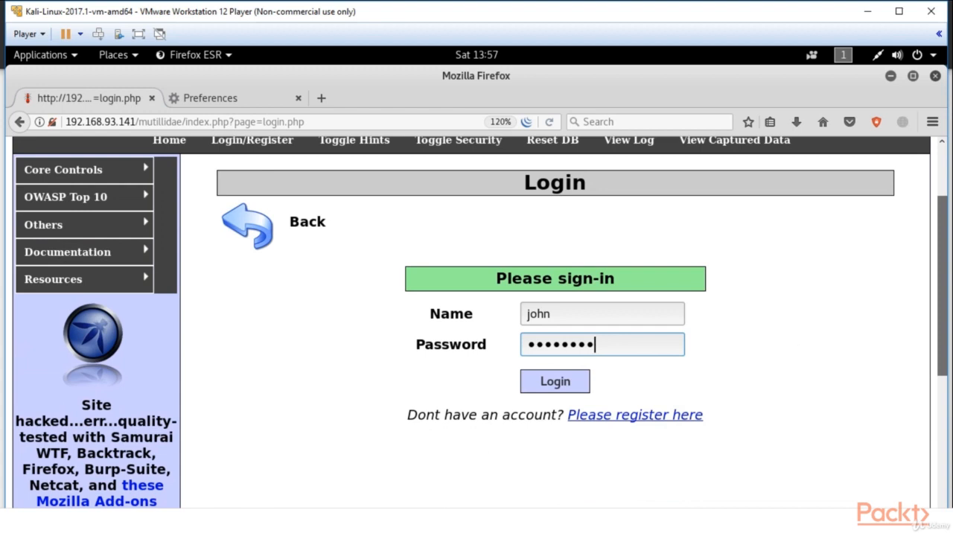
- Switch from Firefox to Burp Suite's proxy interception controls
left_click(890, 76)
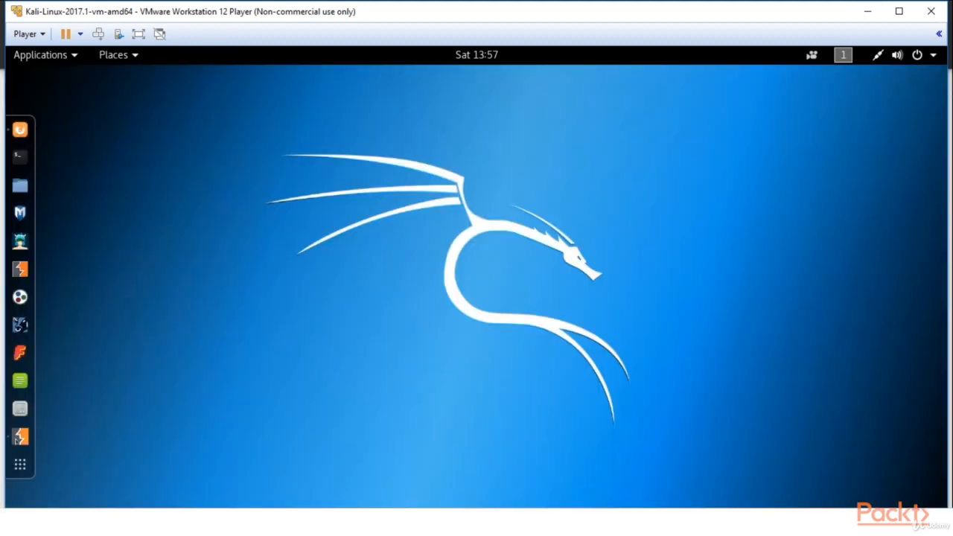
left_click(19, 438)
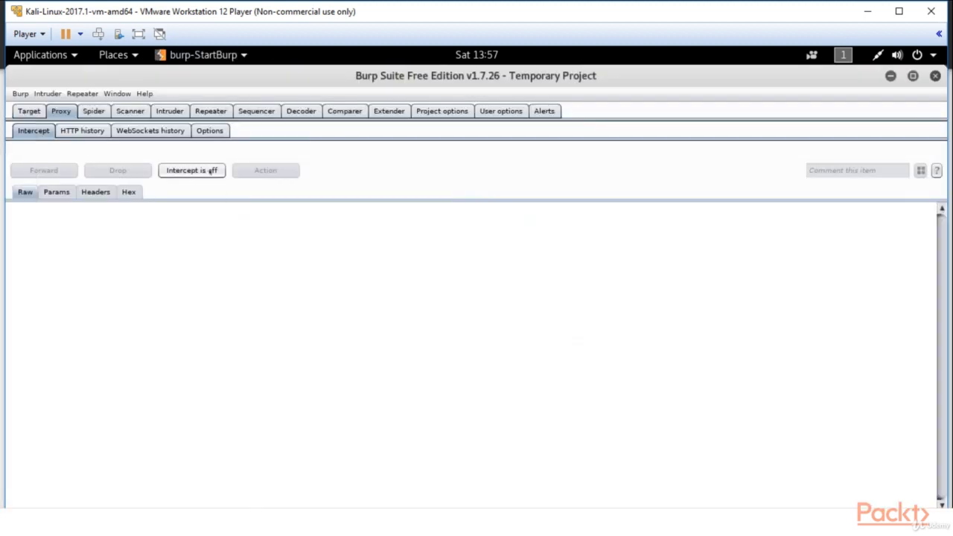
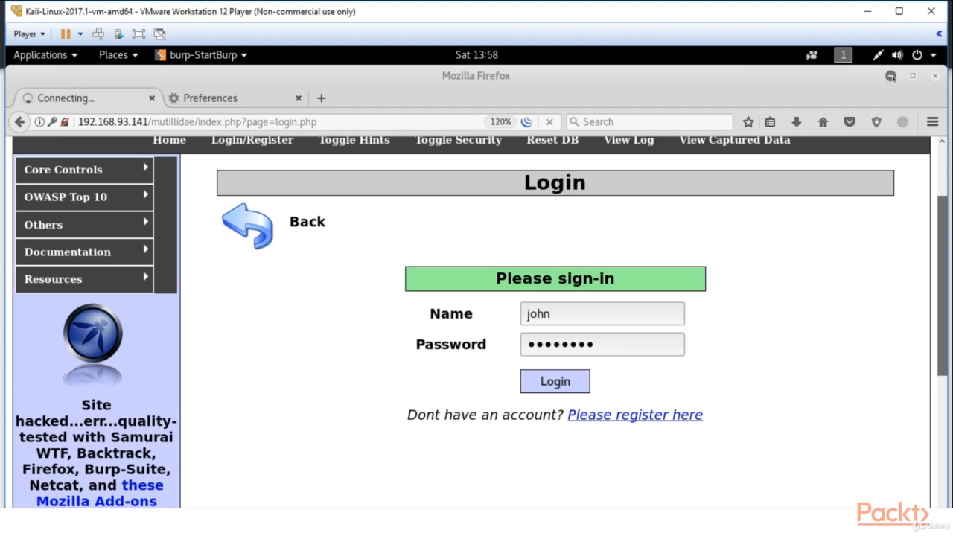
- Minimize Firefox and bring Burp Suite to the front to check its proxy interception view for the submitted login request
left_click(891, 75)
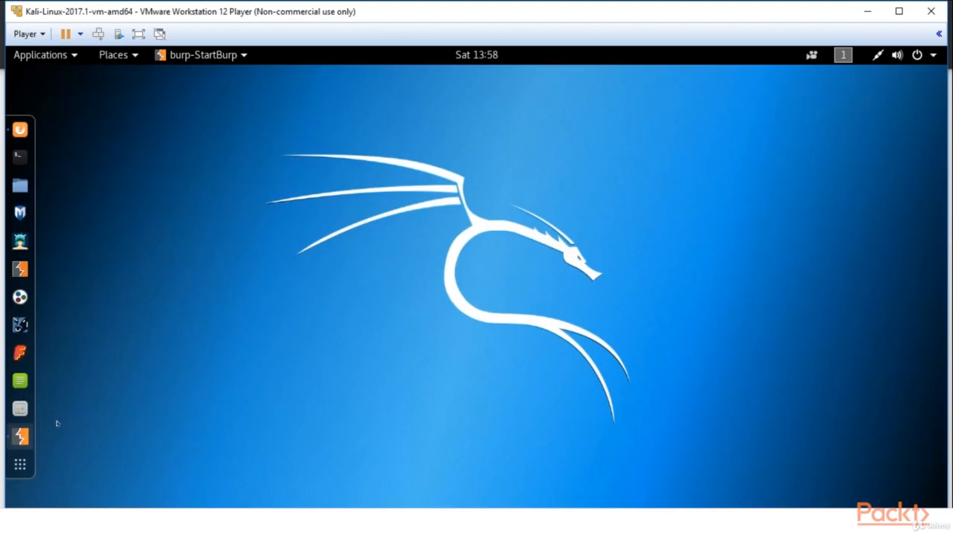
left_click(23, 437)
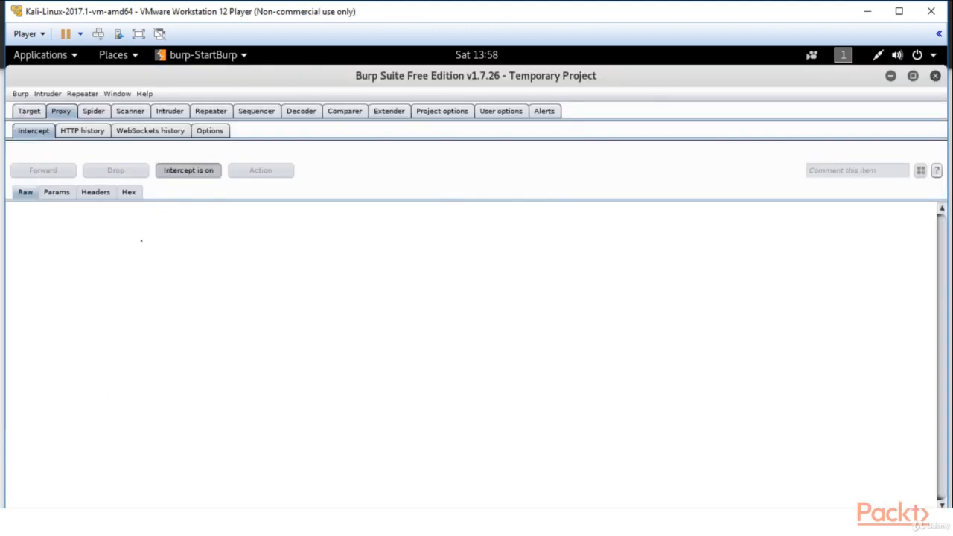
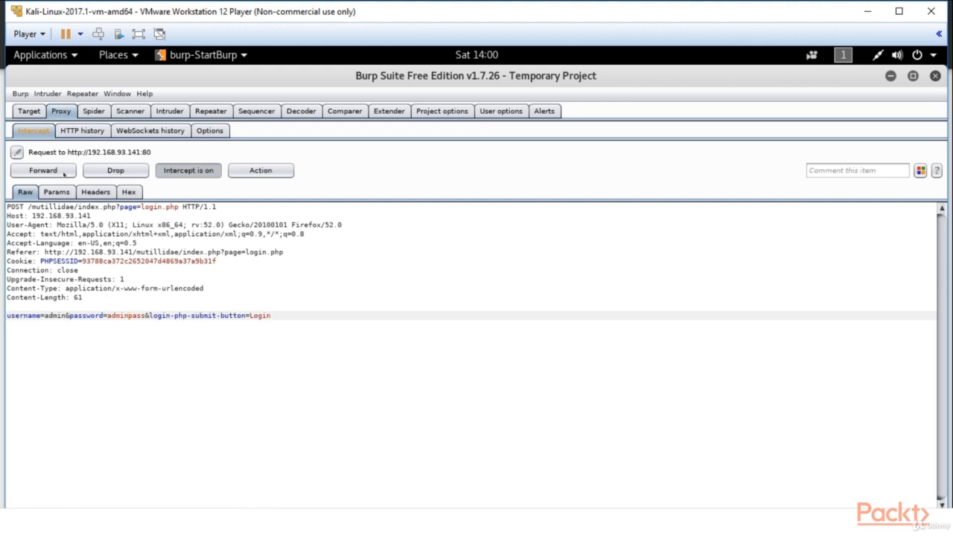
- Forward the intercepted login POST request, the detectportal.firefox.com request and the follow-up GET request for /mutillidae/index.php
left_click(45, 170)
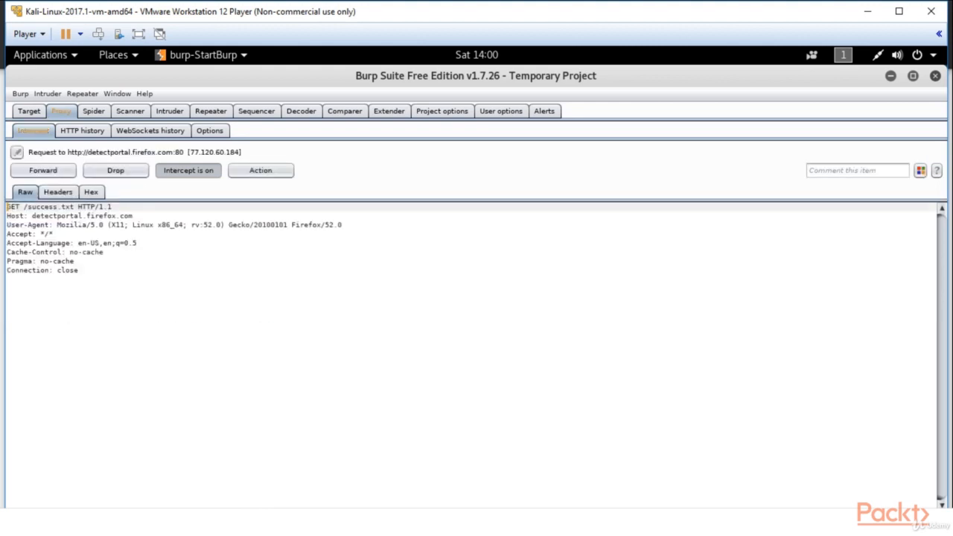
left_click(49, 173)
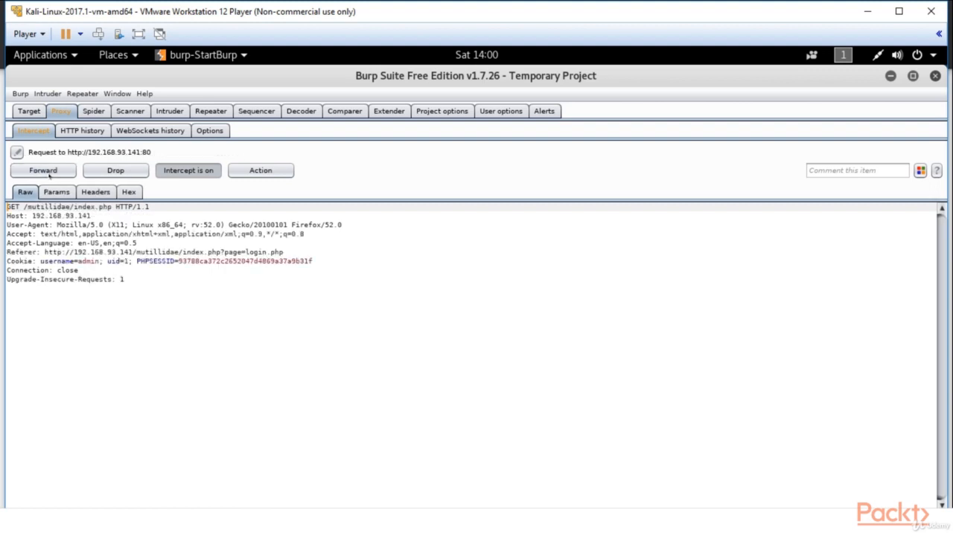
left_click(49, 173)
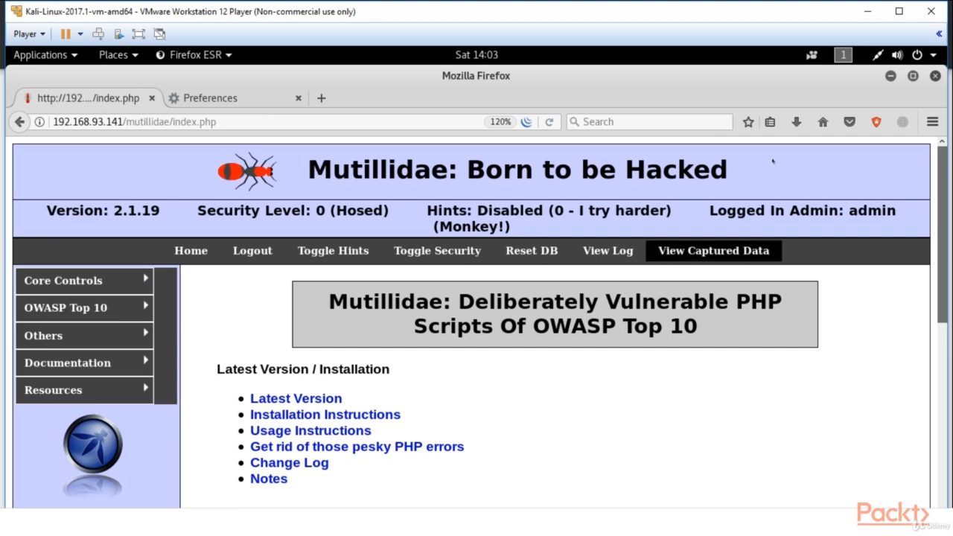
left_click(891, 76)
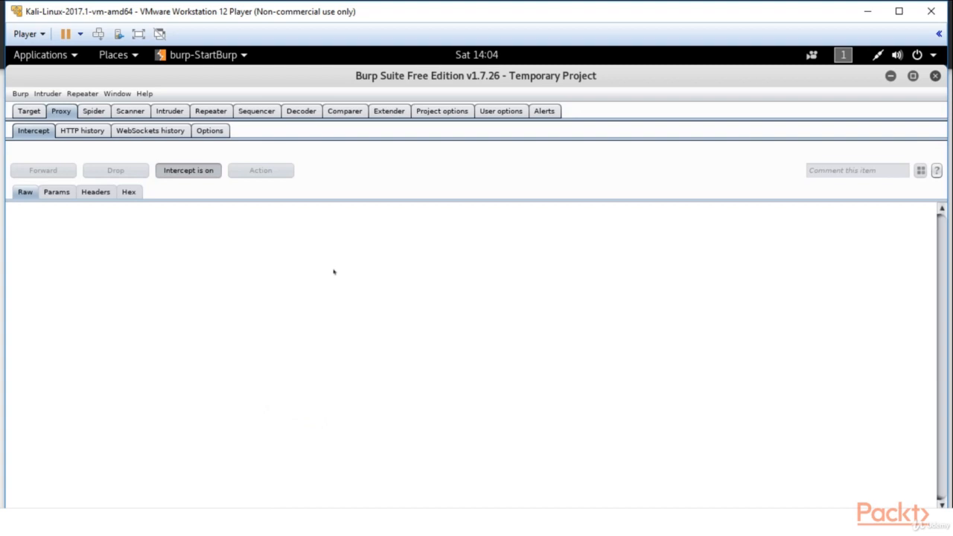
left_click(21, 111)
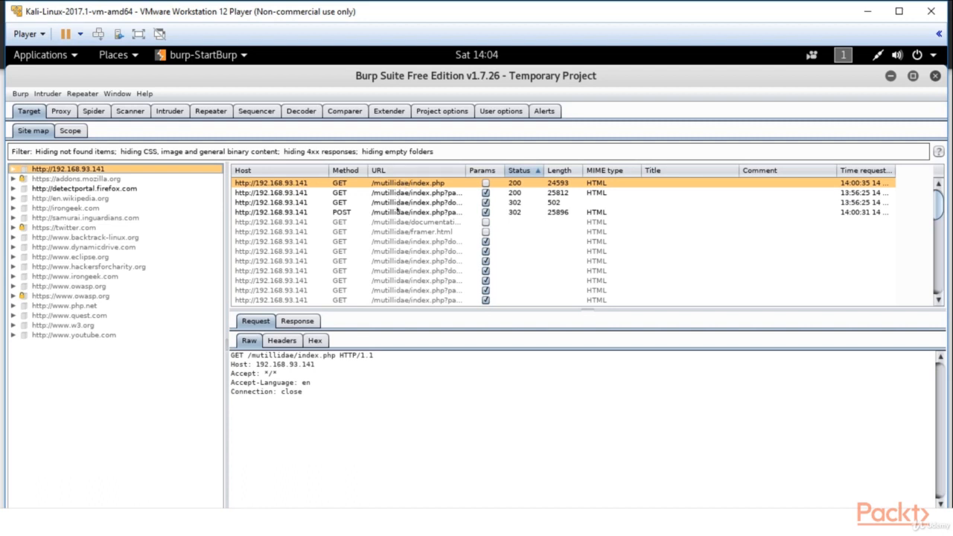
left_click(397, 214)
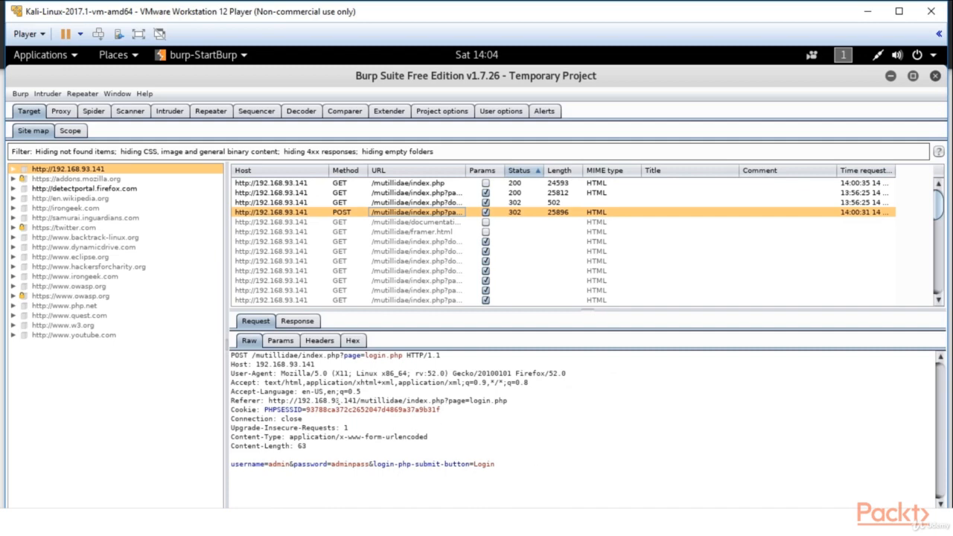
- Examine the server's response to the login POST request in raw, HTML, rendered, hex and headers views
left_click(297, 321)
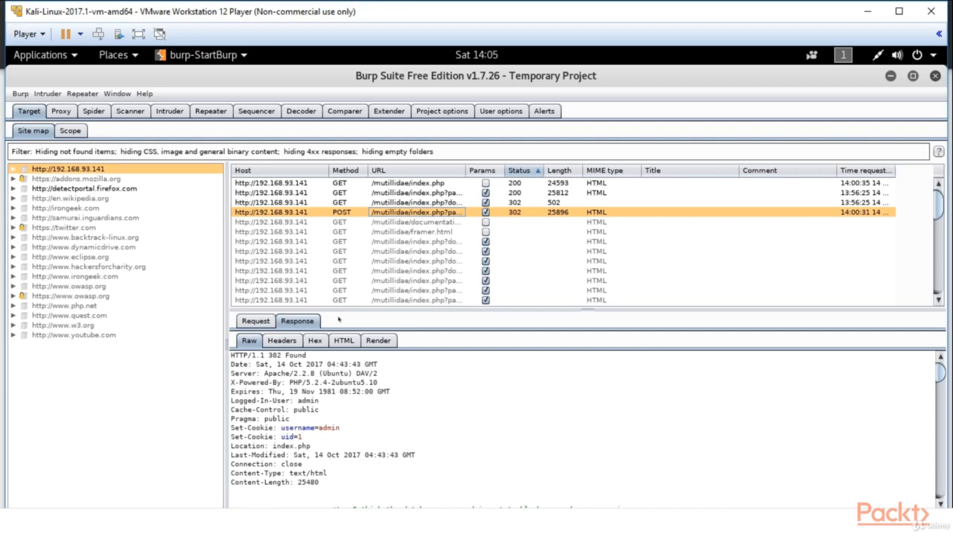
left_click(344, 342)
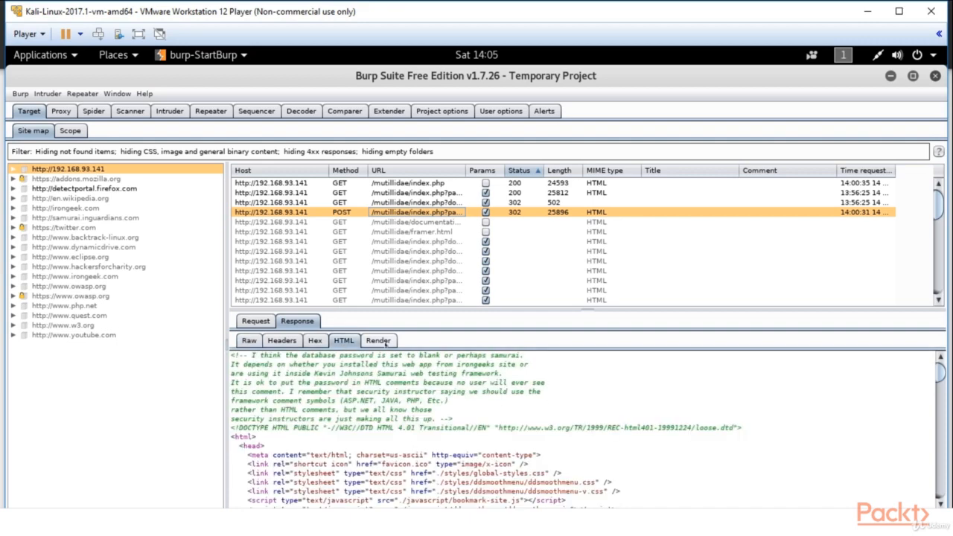
left_click(378, 341)
scroll(827, 392, "down", 2)
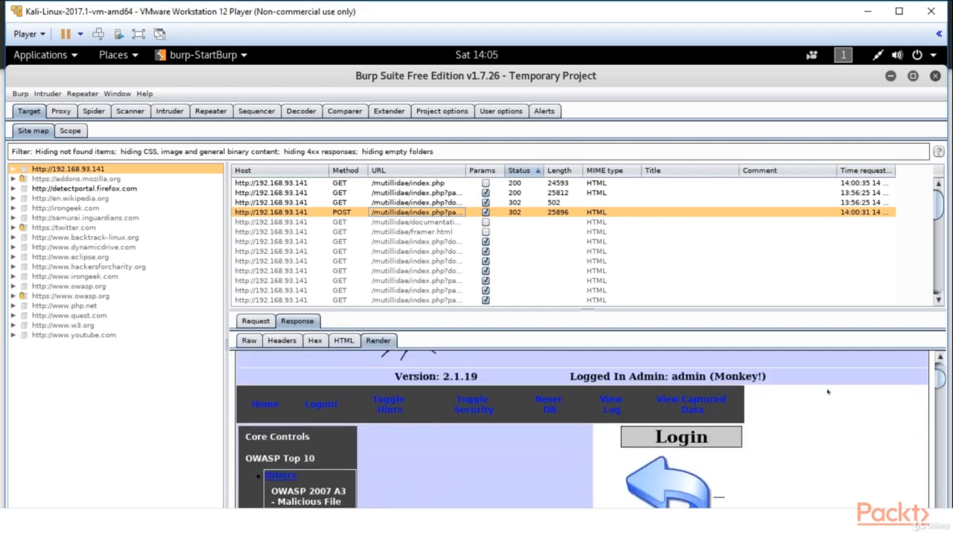
left_click(315, 341)
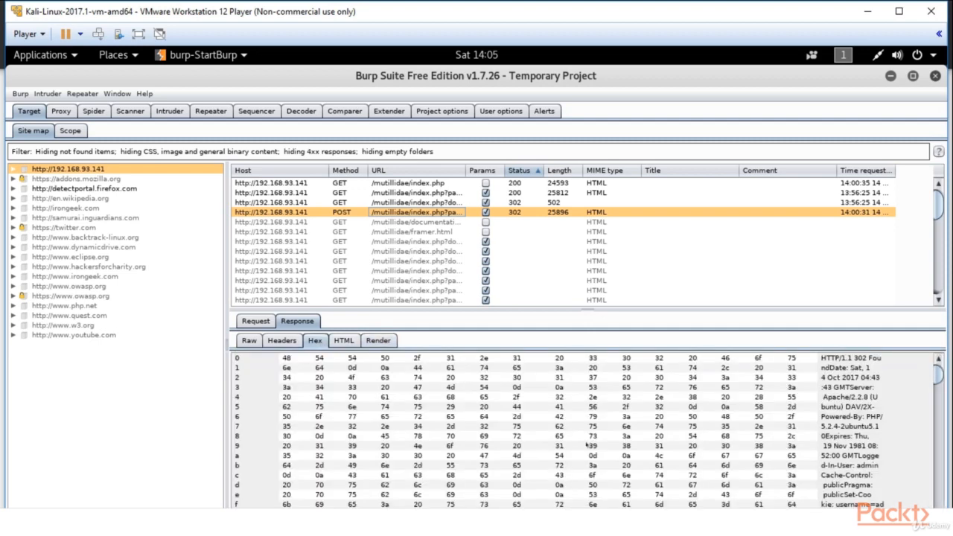
left_click(282, 340)
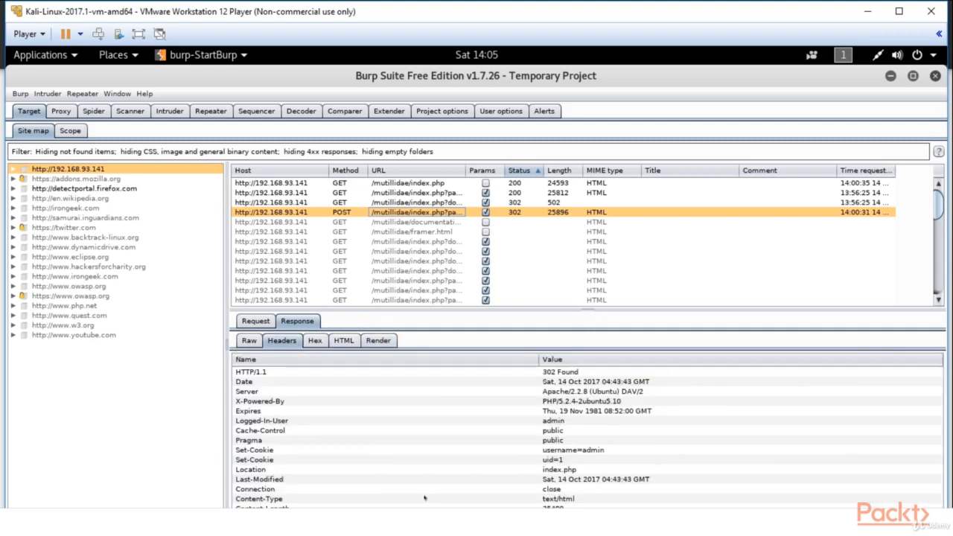